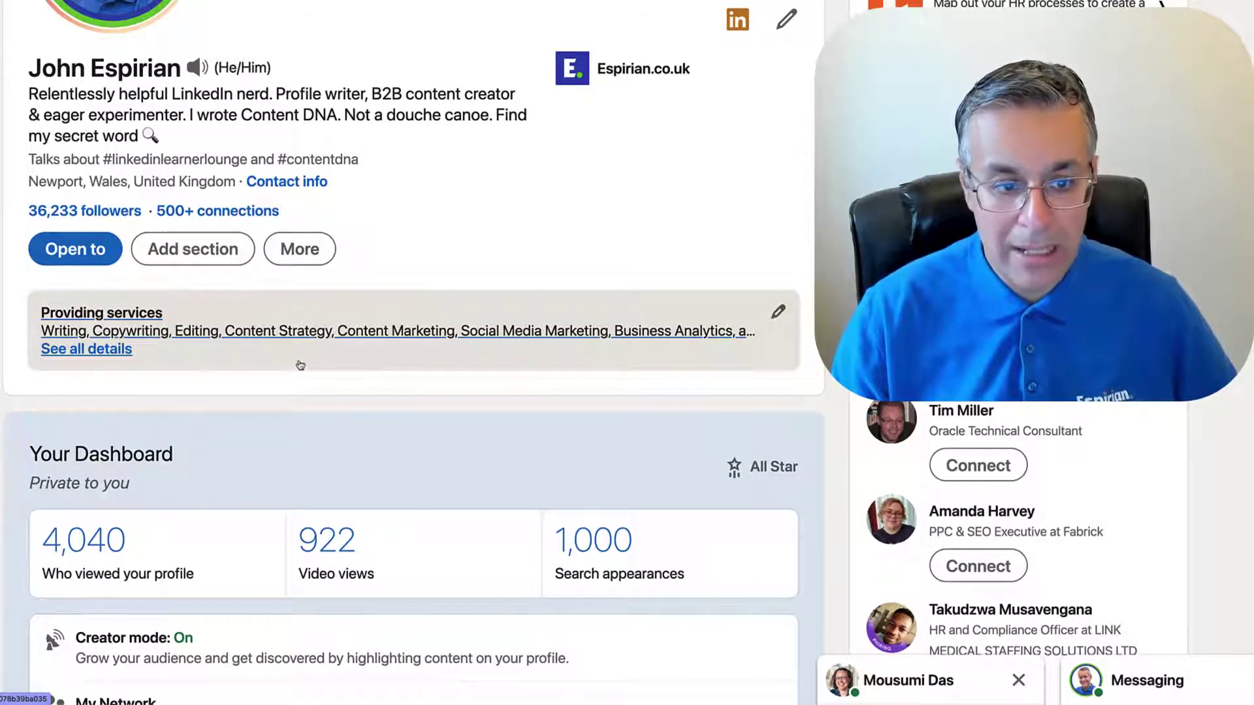
Step: Open the full details of the services offered on the profile and go to the Reviews section of that page
left_click(278, 358)
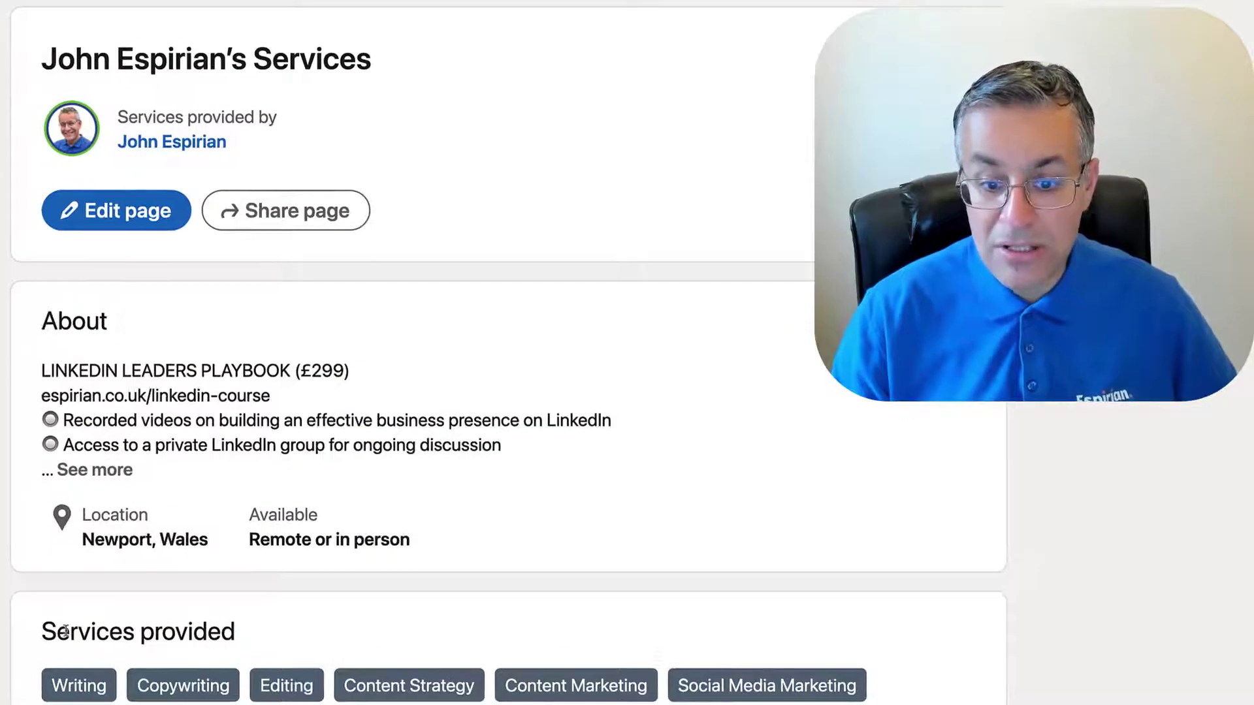
scroll(65, 630, "down", 3)
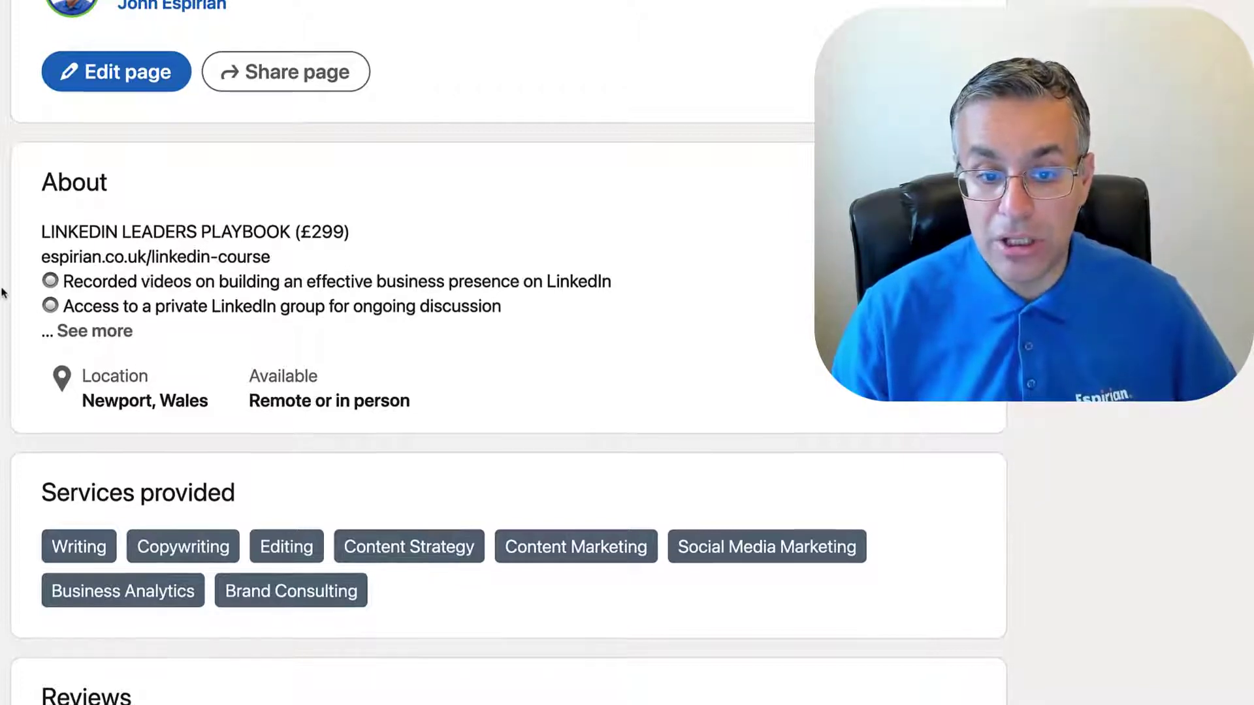
scroll(3, 293, "down", 10)
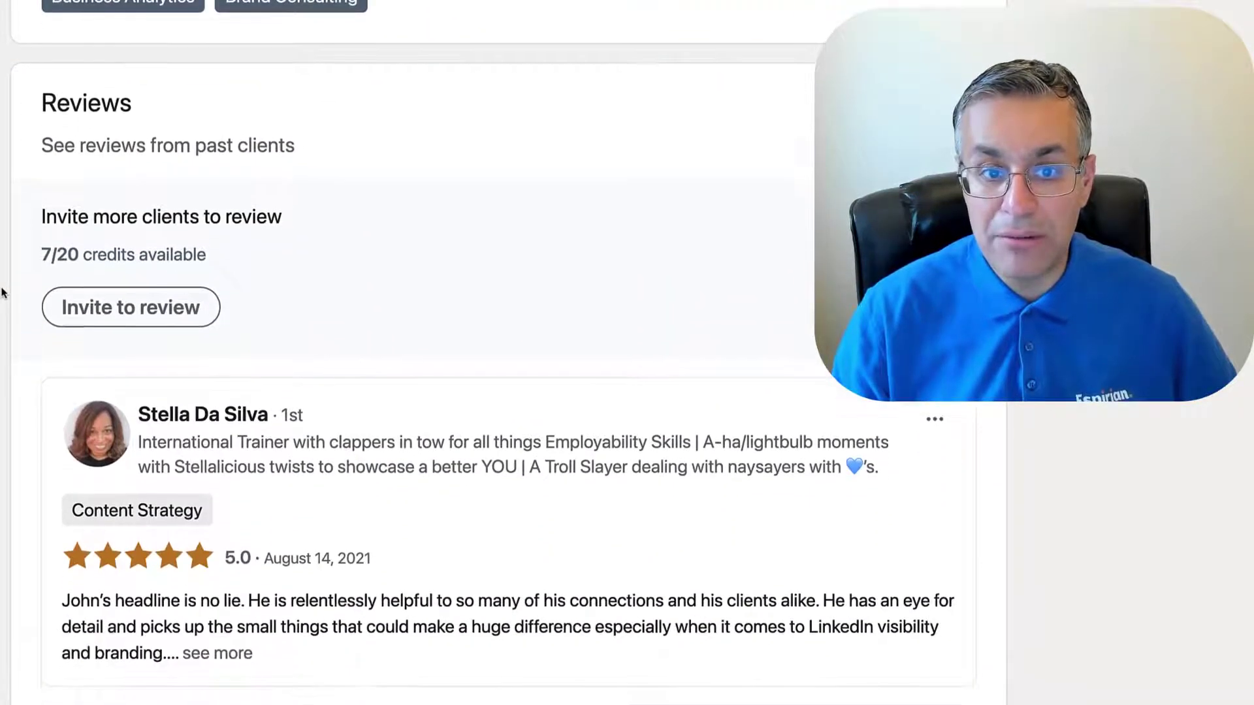
scroll(3, 293, "down", 1)
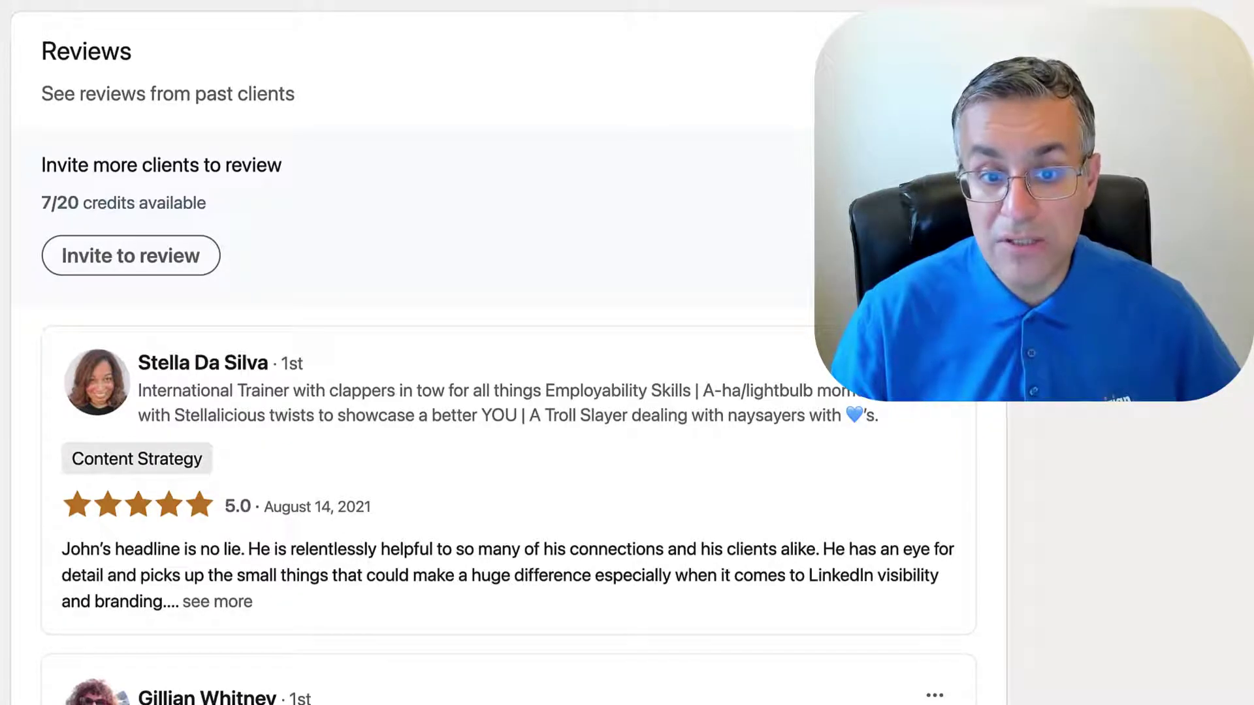
Step: Start a review invitation to past clients for the Content Strategy service and proceed to choosing the invitees
left_click(124, 268)
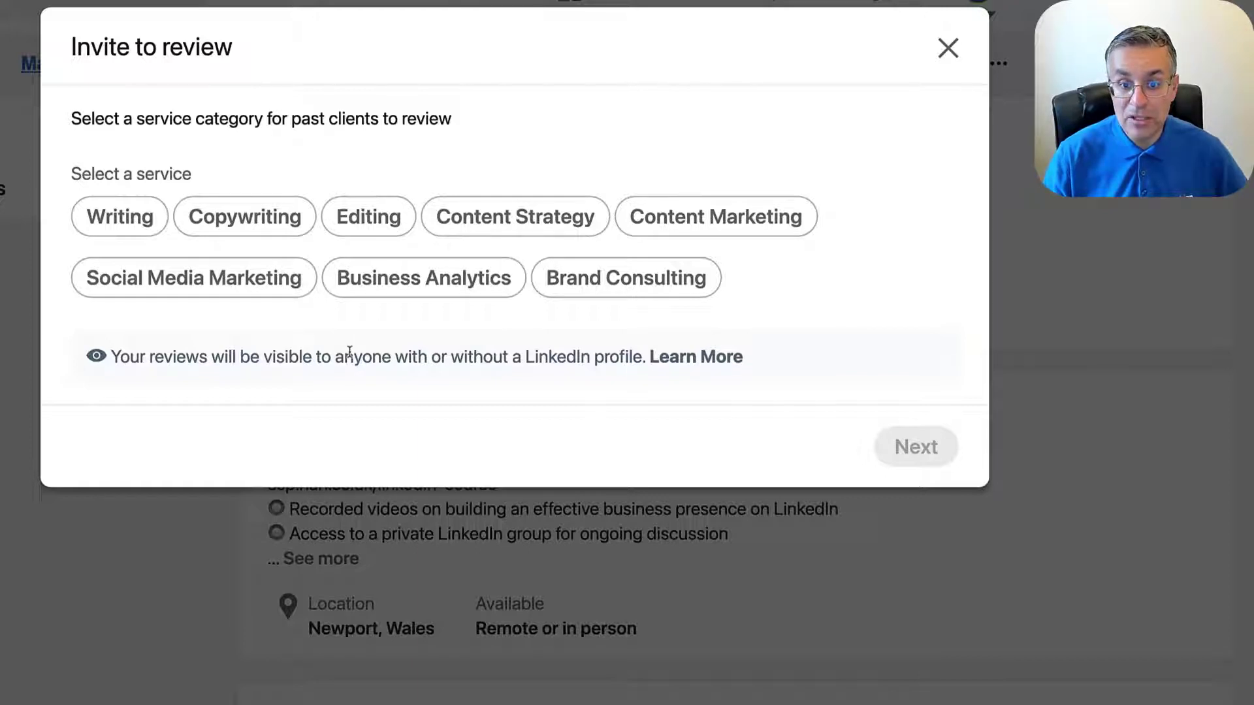
left_click(513, 225)
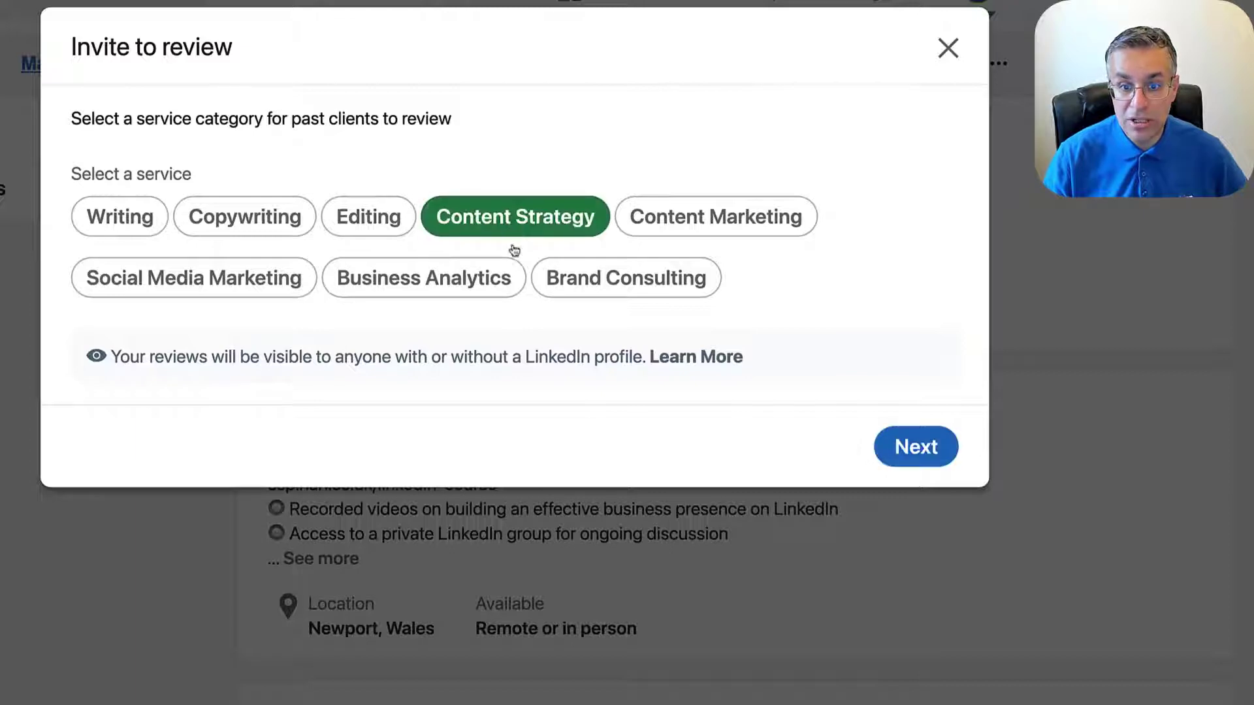
left_click(920, 450)
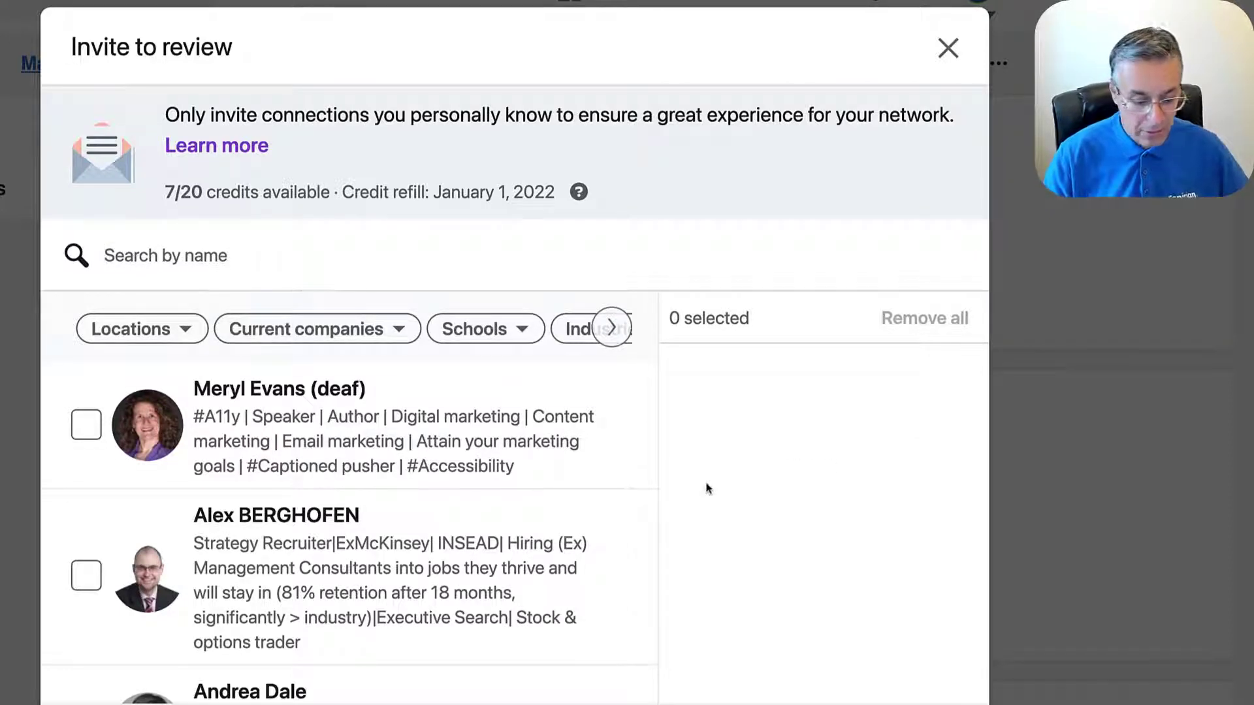
Step: Find two past clients by first name, select both as invitees and send them the review invitation
type("craig")
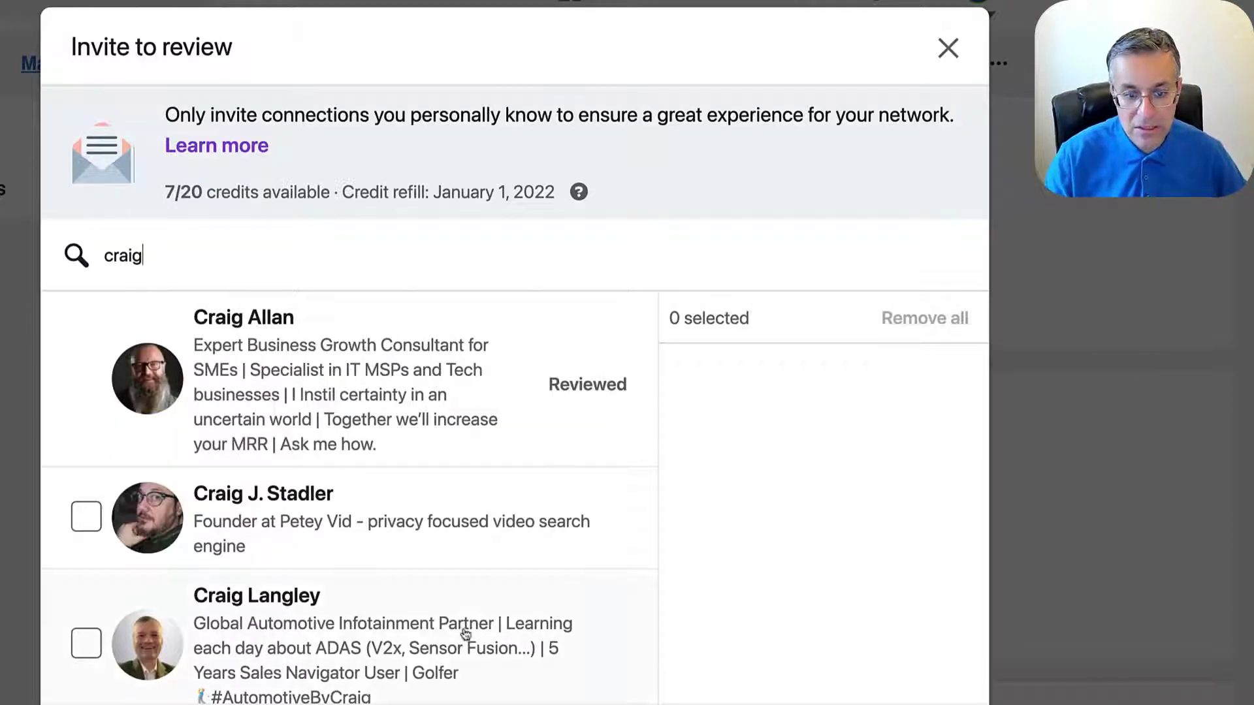
left_click(427, 633)
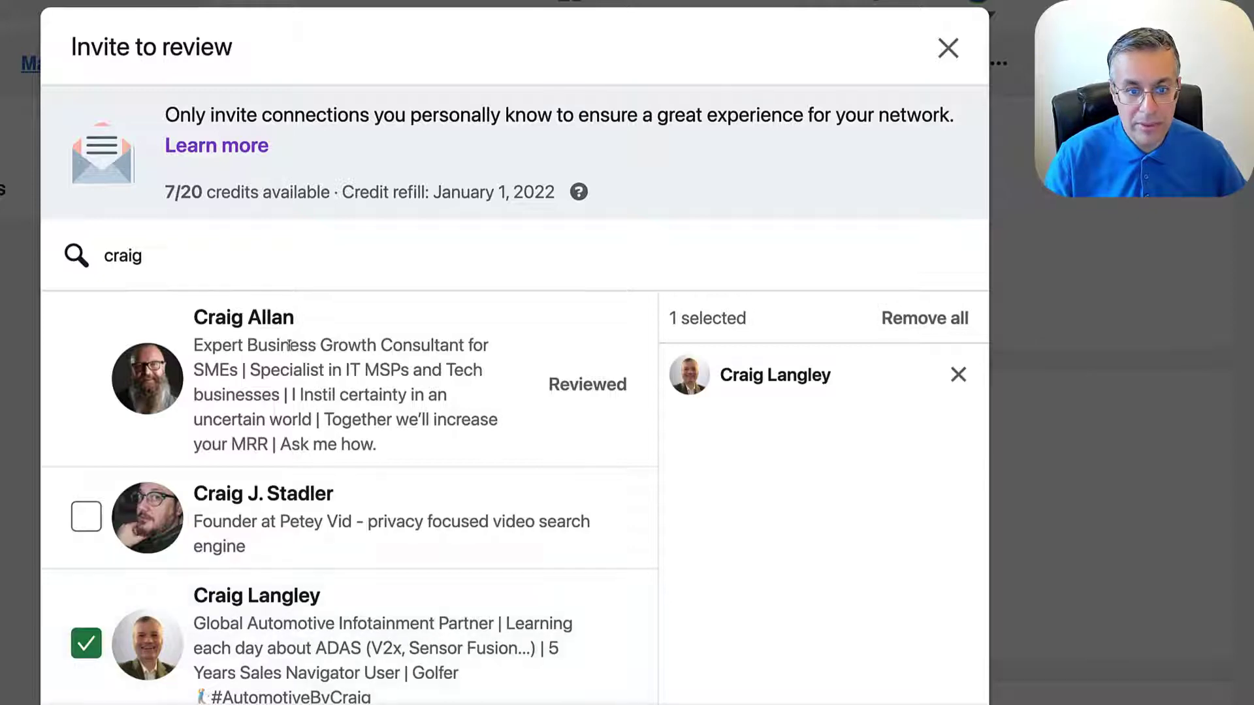
left_click_drag(146, 256, 77, 260)
type("mou")
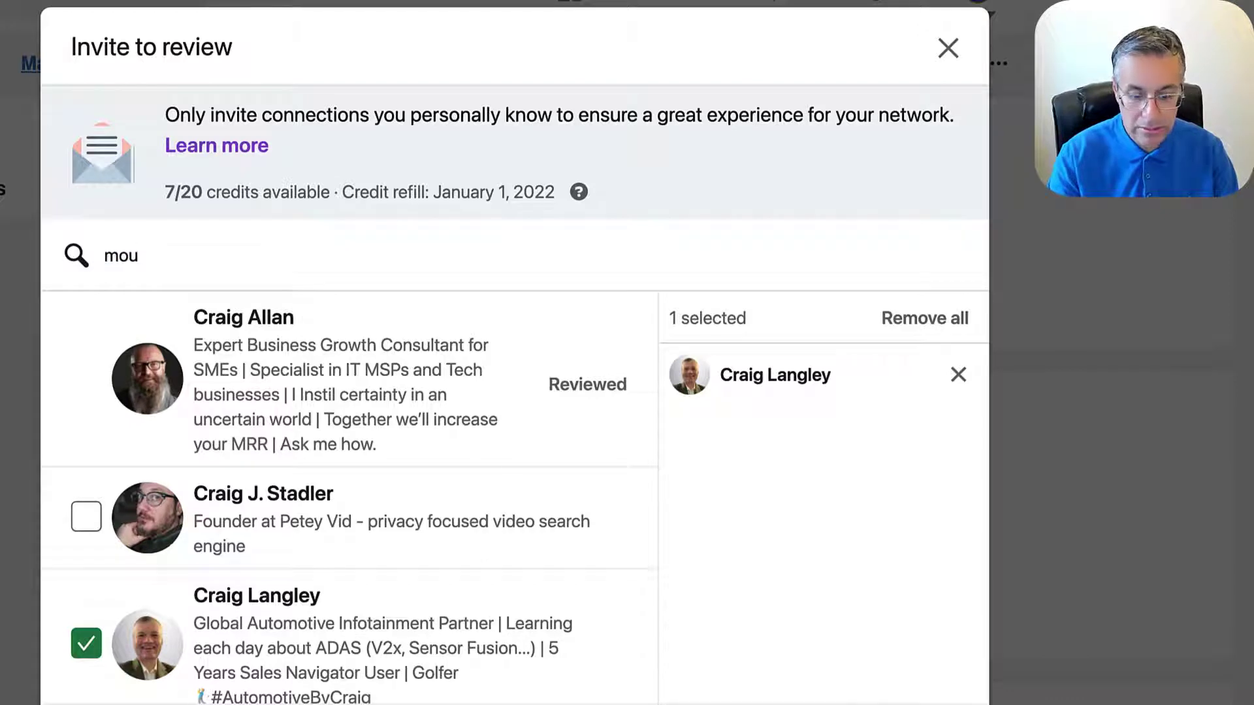
type("sumi")
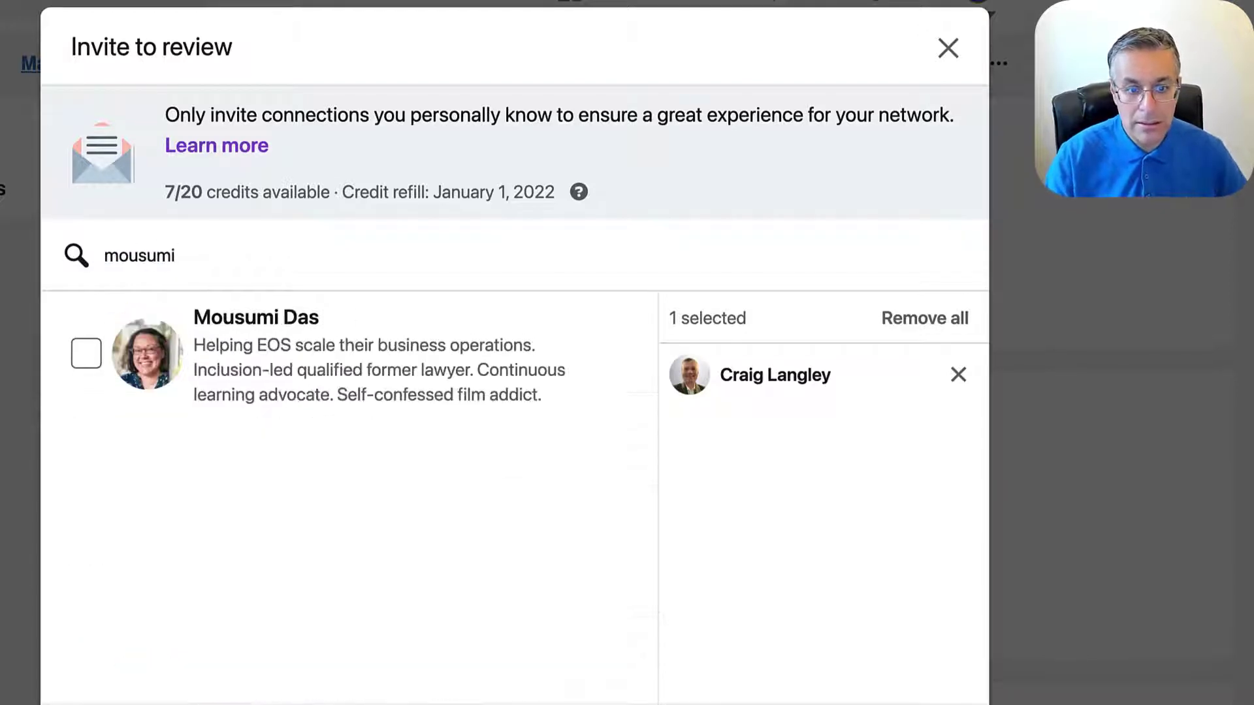
left_click(263, 354)
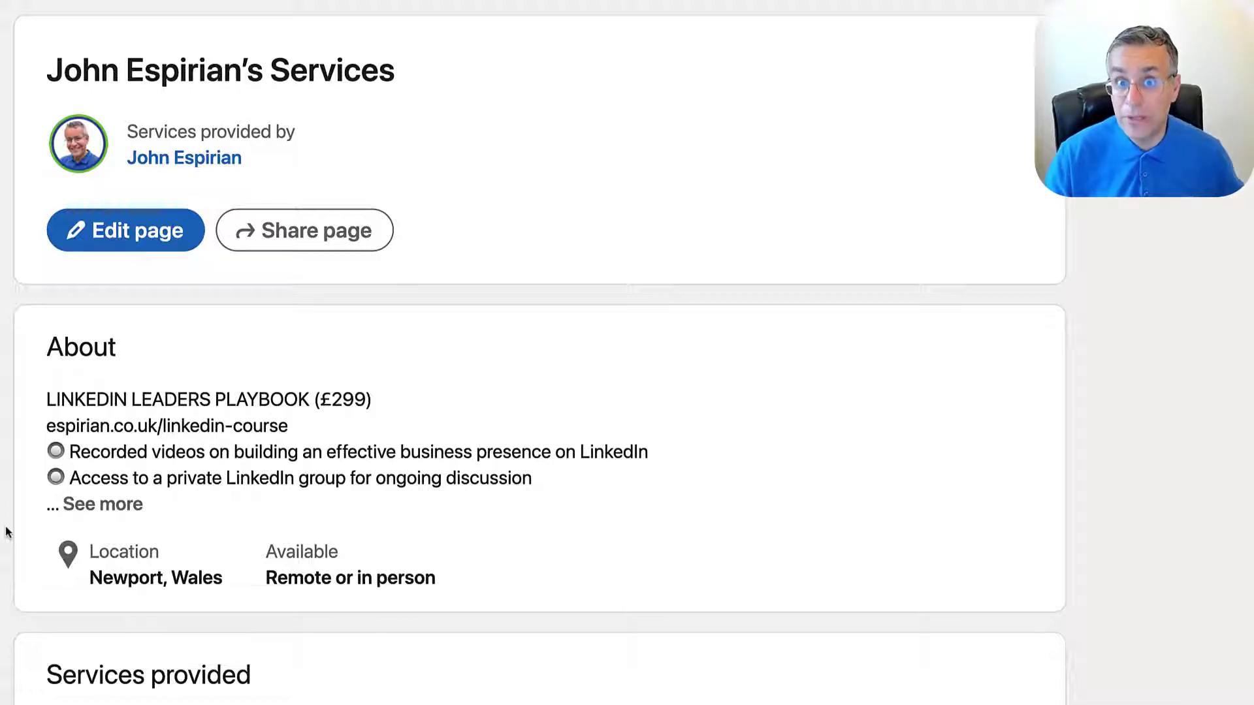
Step: Look through the published client reviews on the services page, checking their service category, star ratings and text
scroll(6, 532, "down", 10)
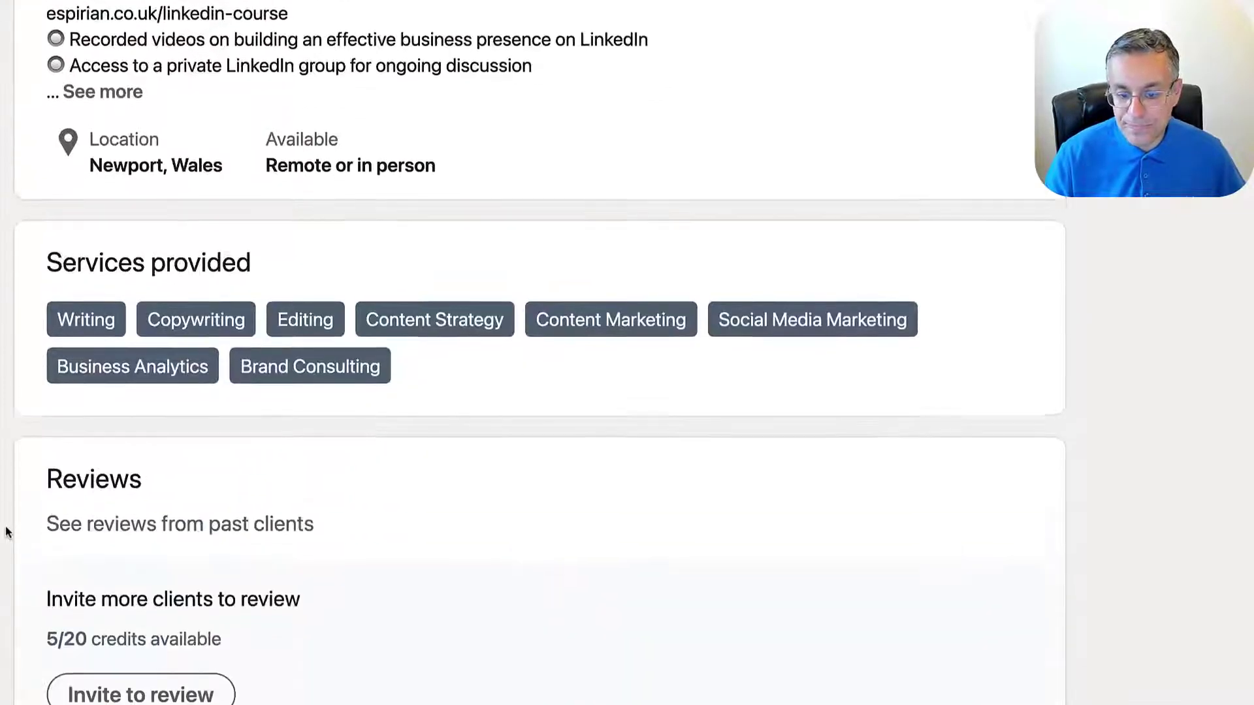
scroll(6, 532, "down", 3)
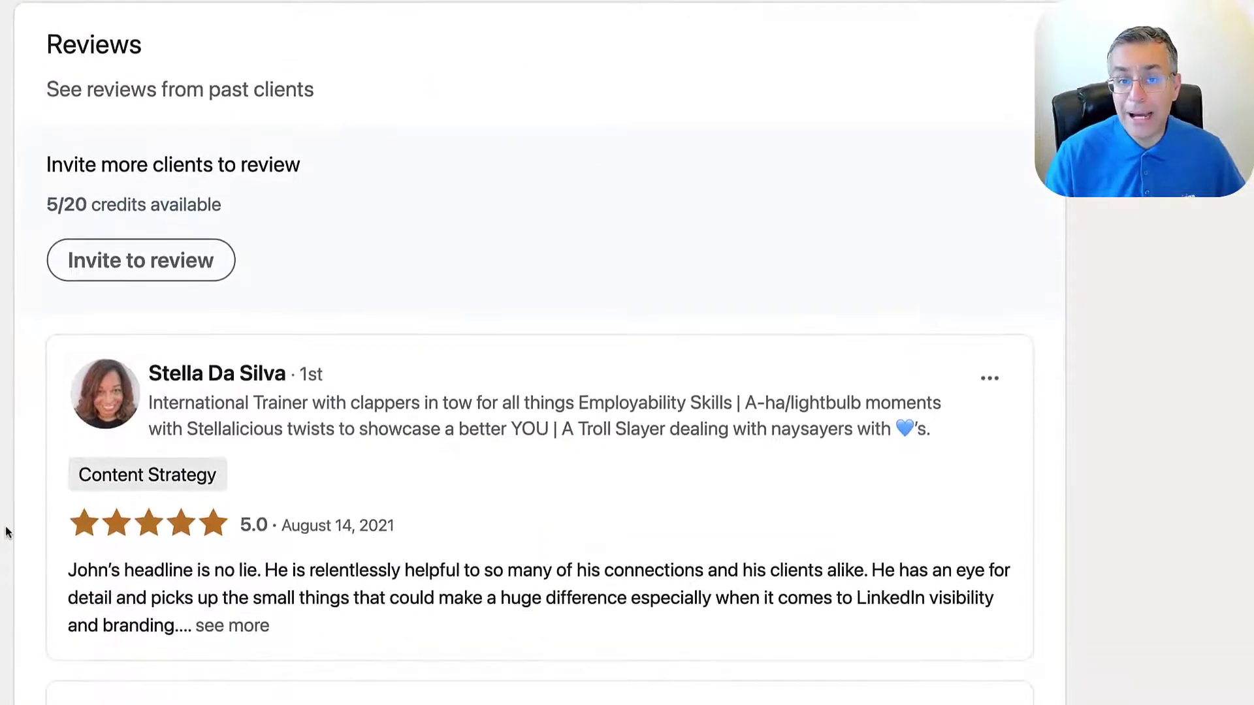
scroll(6, 532, "down", 5)
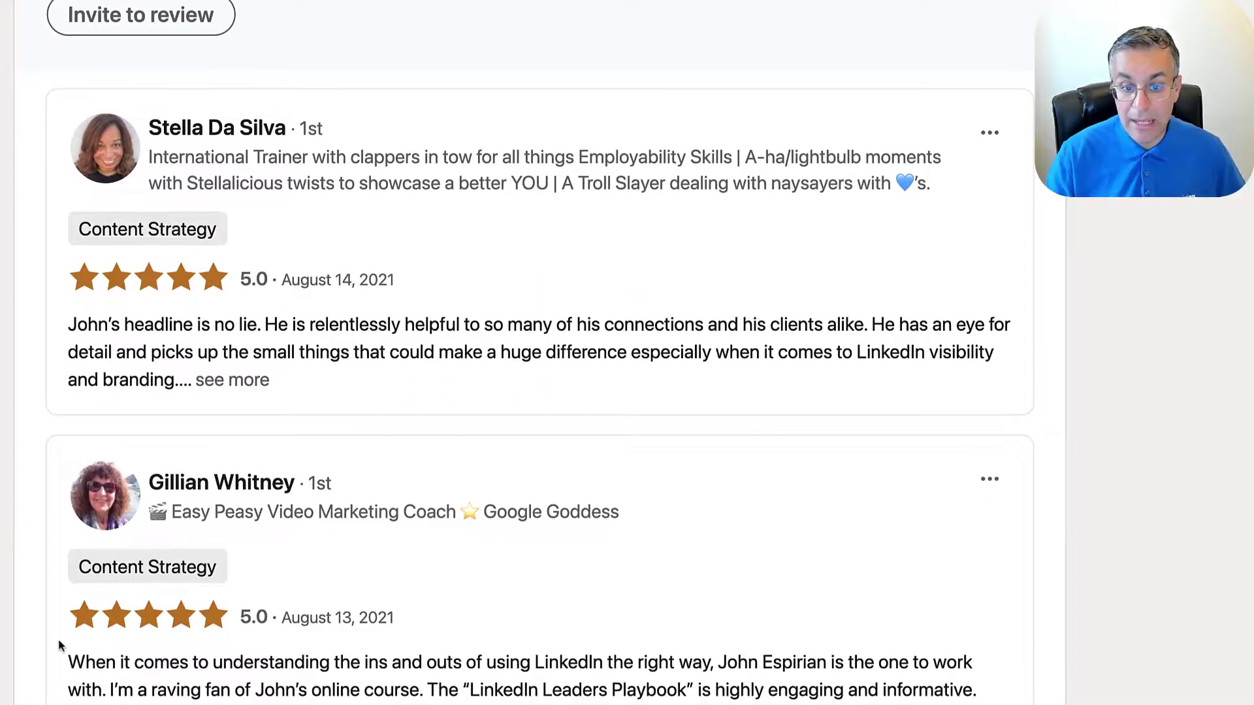
scroll(539, 352, "down", 10)
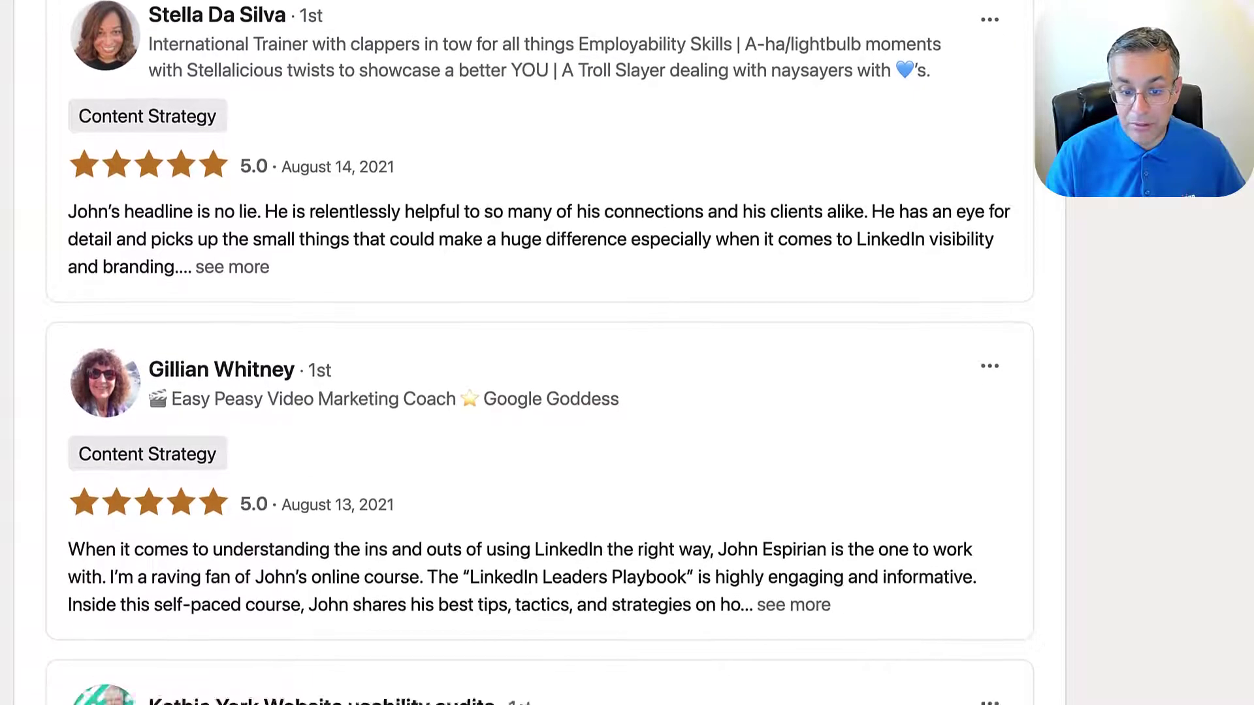
scroll(539, 352, "down", 7)
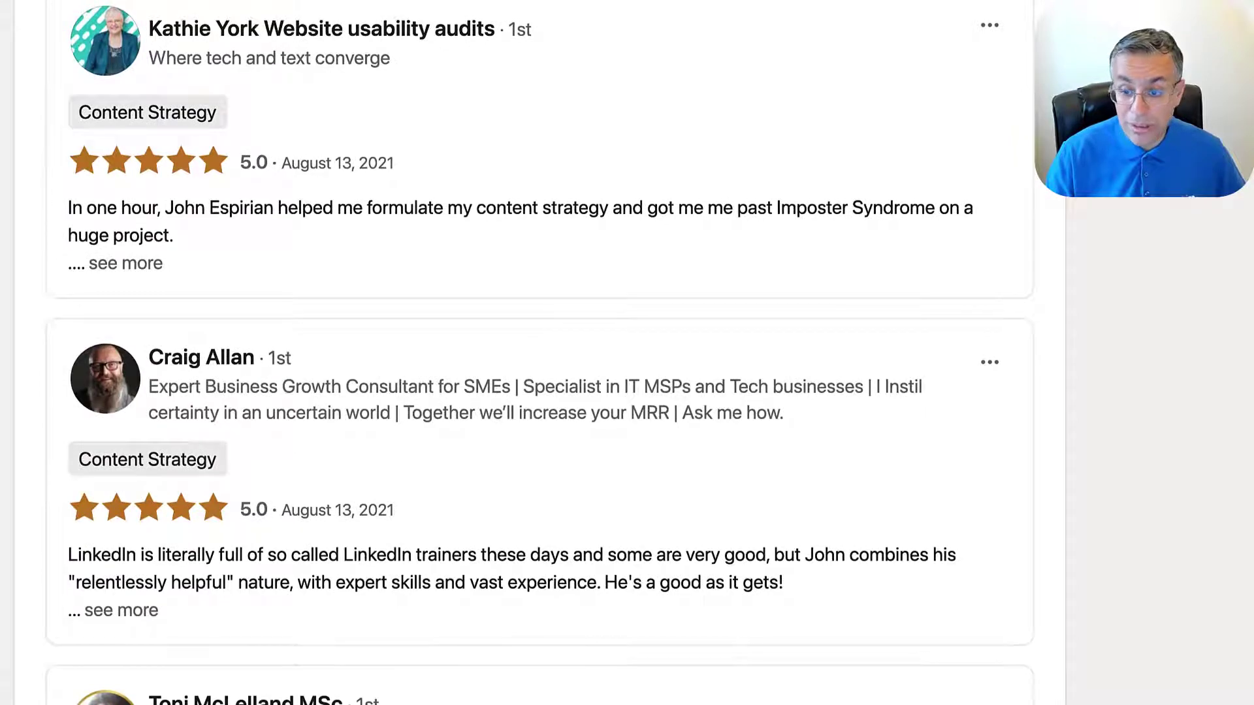
scroll(62, 480, "down", 3)
scroll(62, 480, "up", 12)
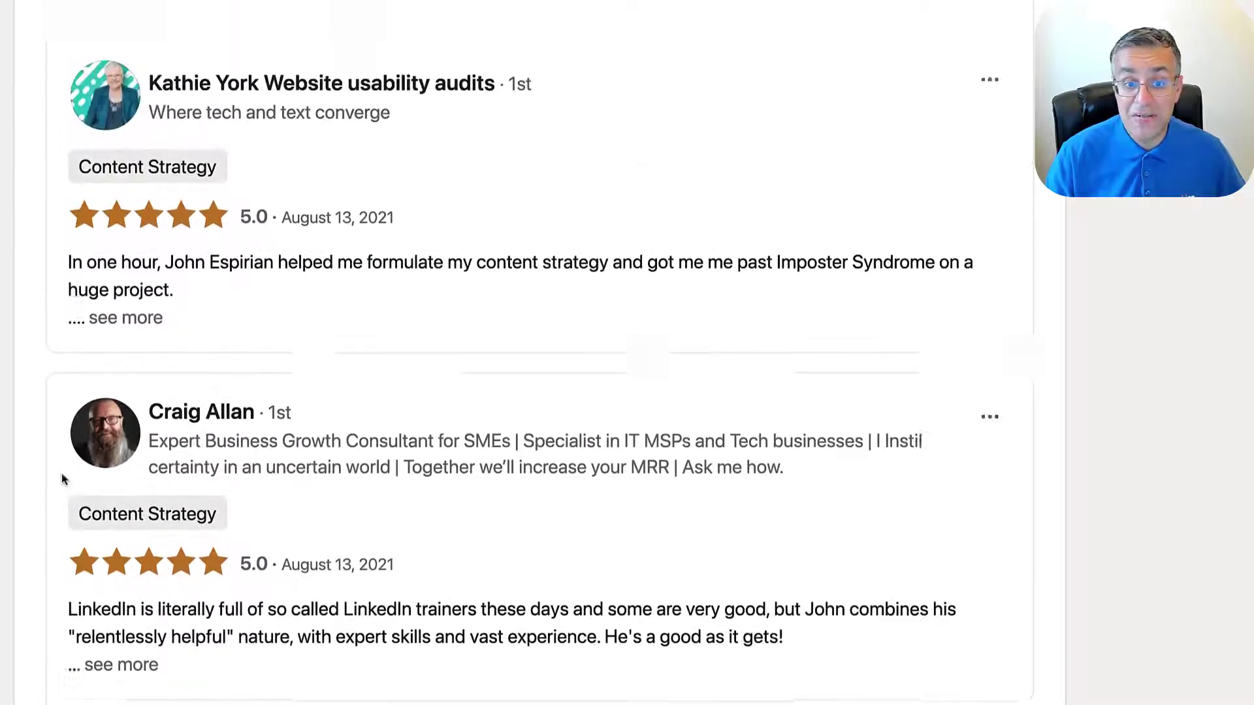
Step: Open the reviews status list and check the pending invitations with their service categories
scroll(62, 480, "up", 1)
scroll(62, 479, "up", 5)
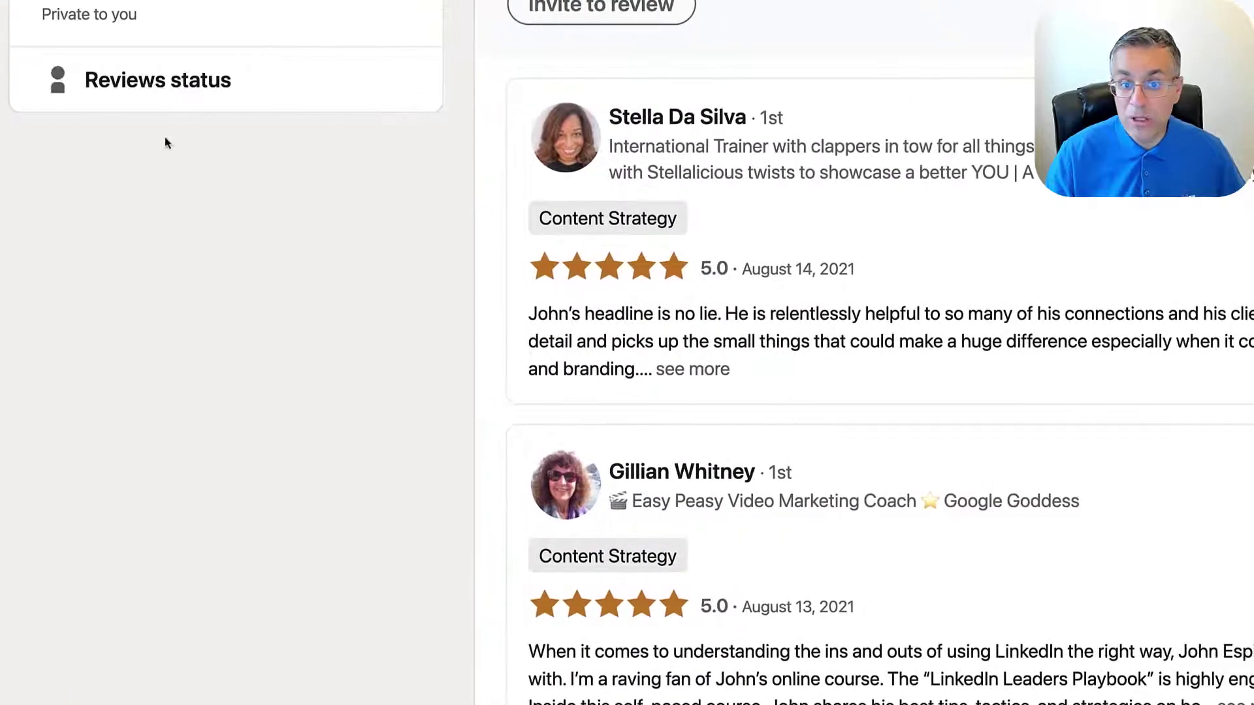
left_click(156, 96)
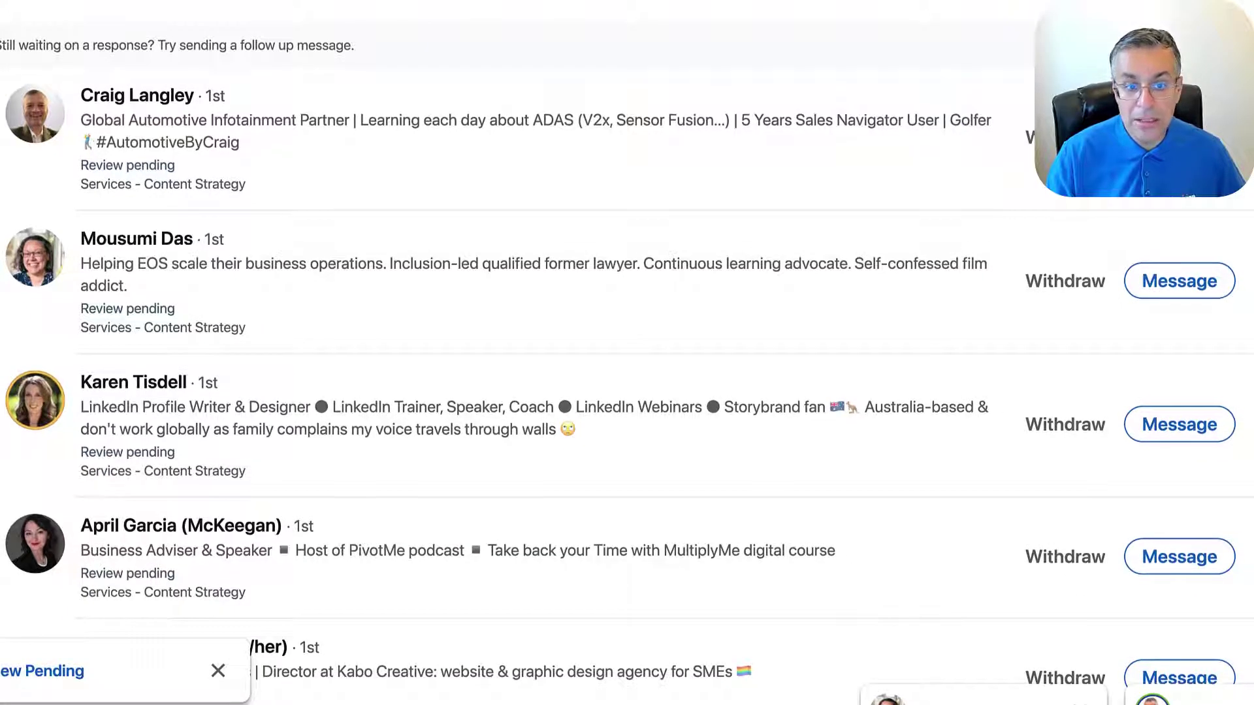
scroll(627, 353, "down", 1)
scroll(626, 353, "down", 2)
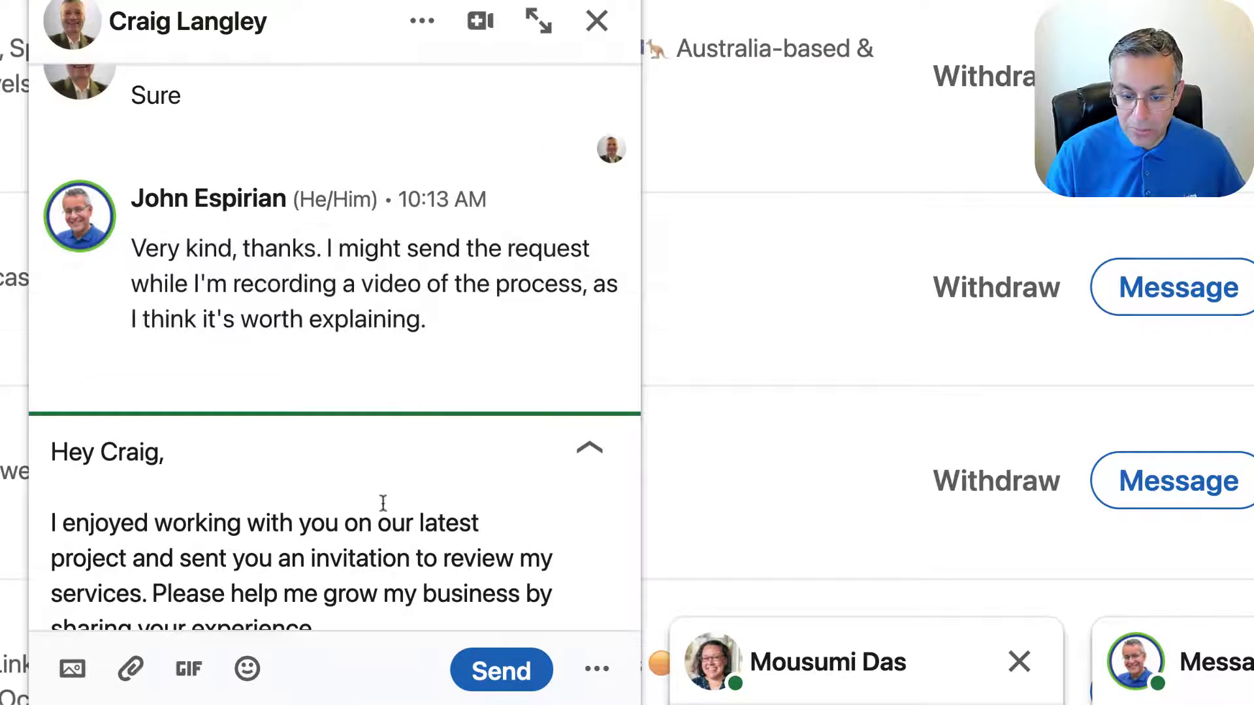
Step: Read the prefilled follow-up message to the first pending invitee, highlight its review link and close the conversation without sending
scroll(425, 517, "down", 1)
scroll(424, 517, "down", 4)
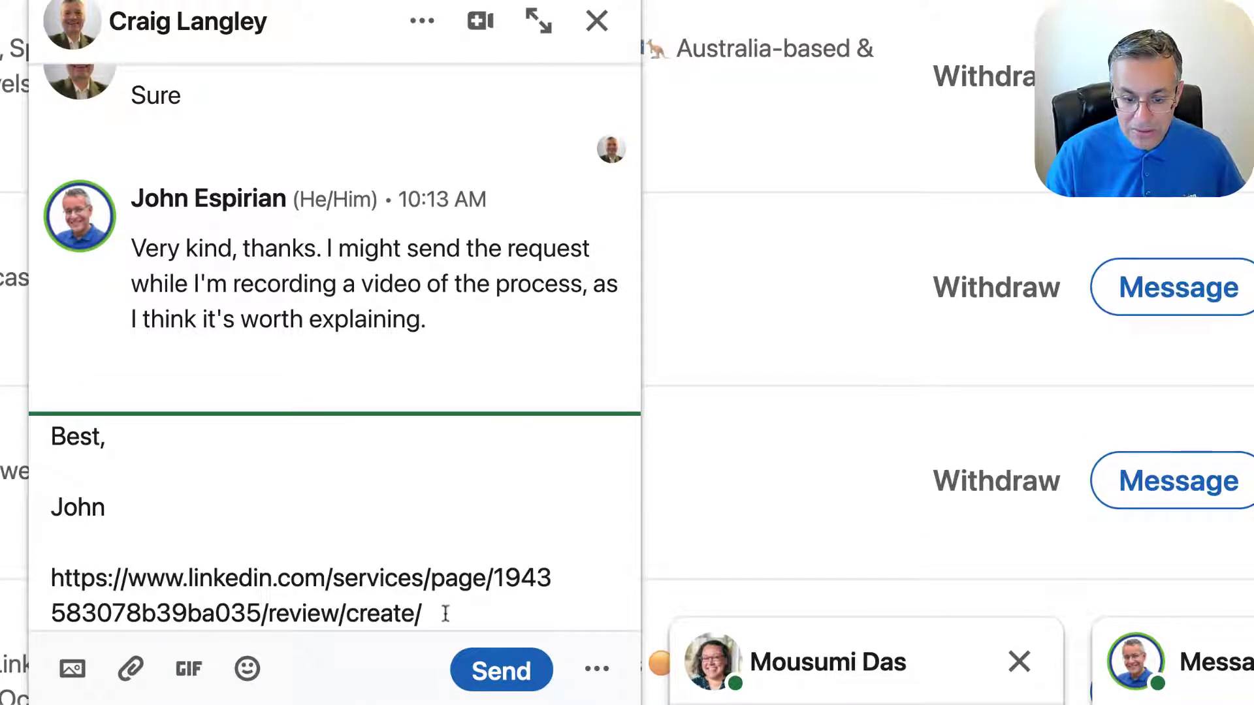
left_click_drag(446, 611, 54, 586)
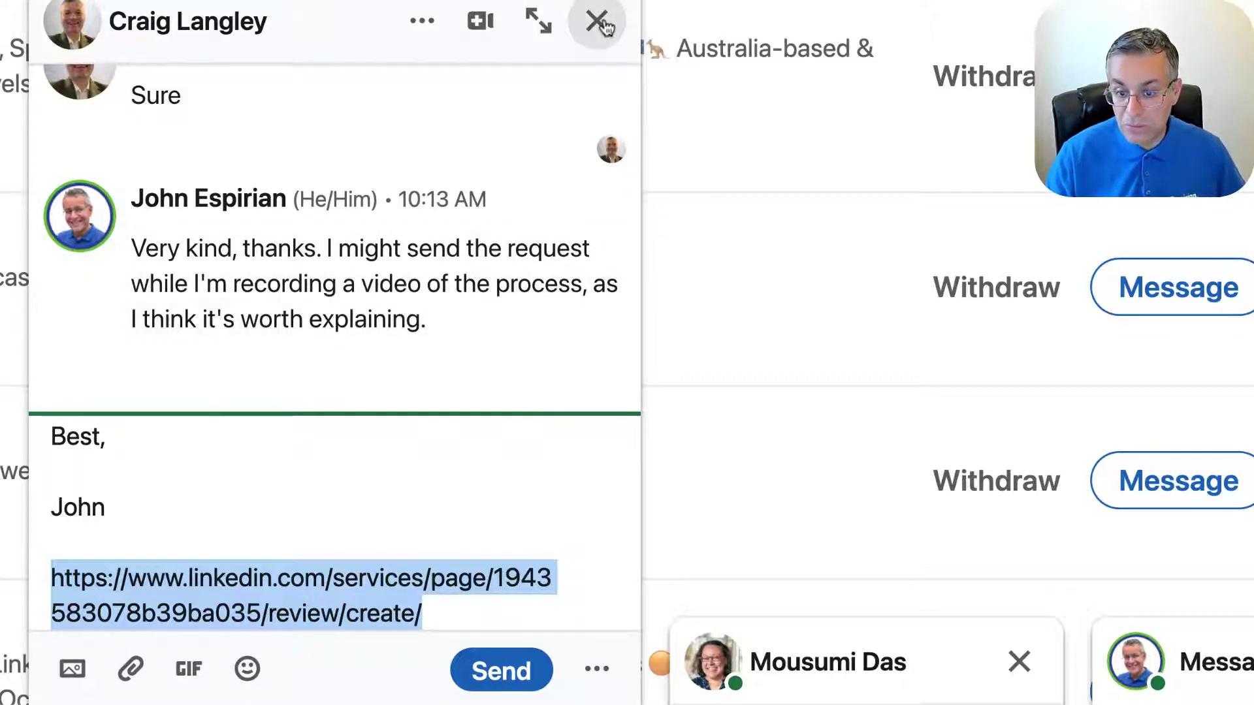
left_click(604, 23)
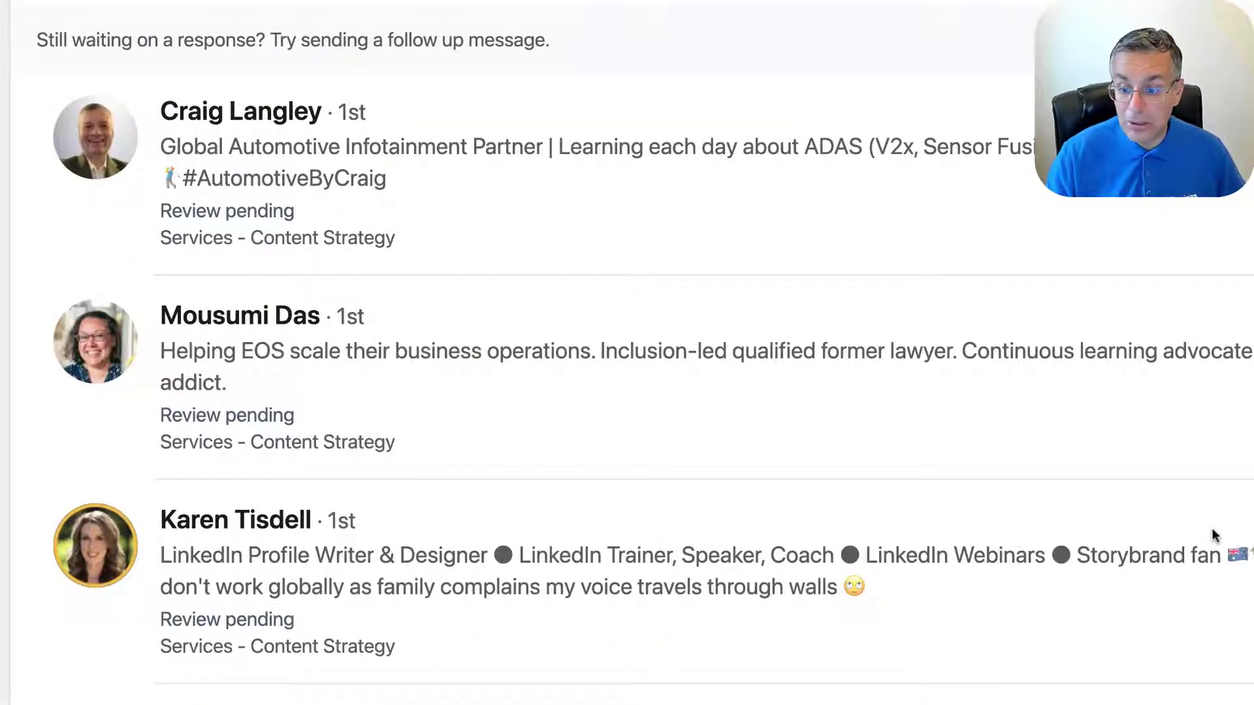
Step: Go through the rest of the reviews status list, comparing pending invitations with completed reviews and their ratings
scroll(1056, 504, "down", 5)
scroll(1057, 508, "down", 12)
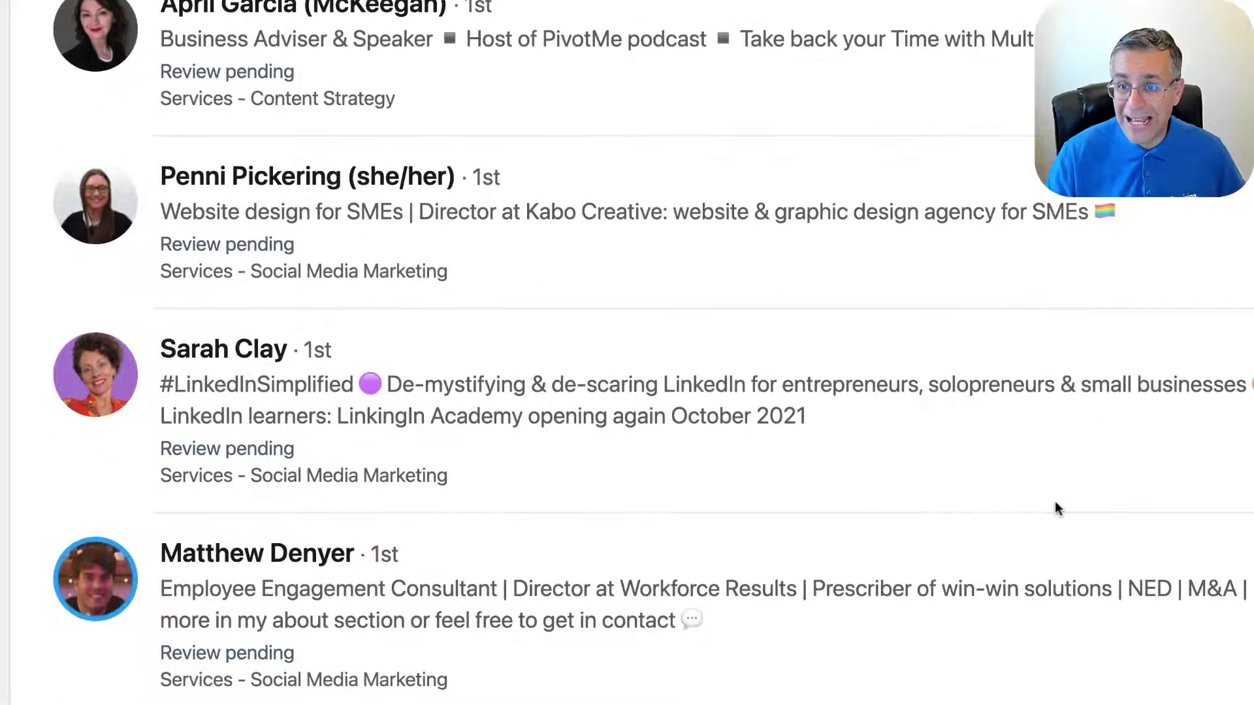
scroll(1055, 508, "down", 3)
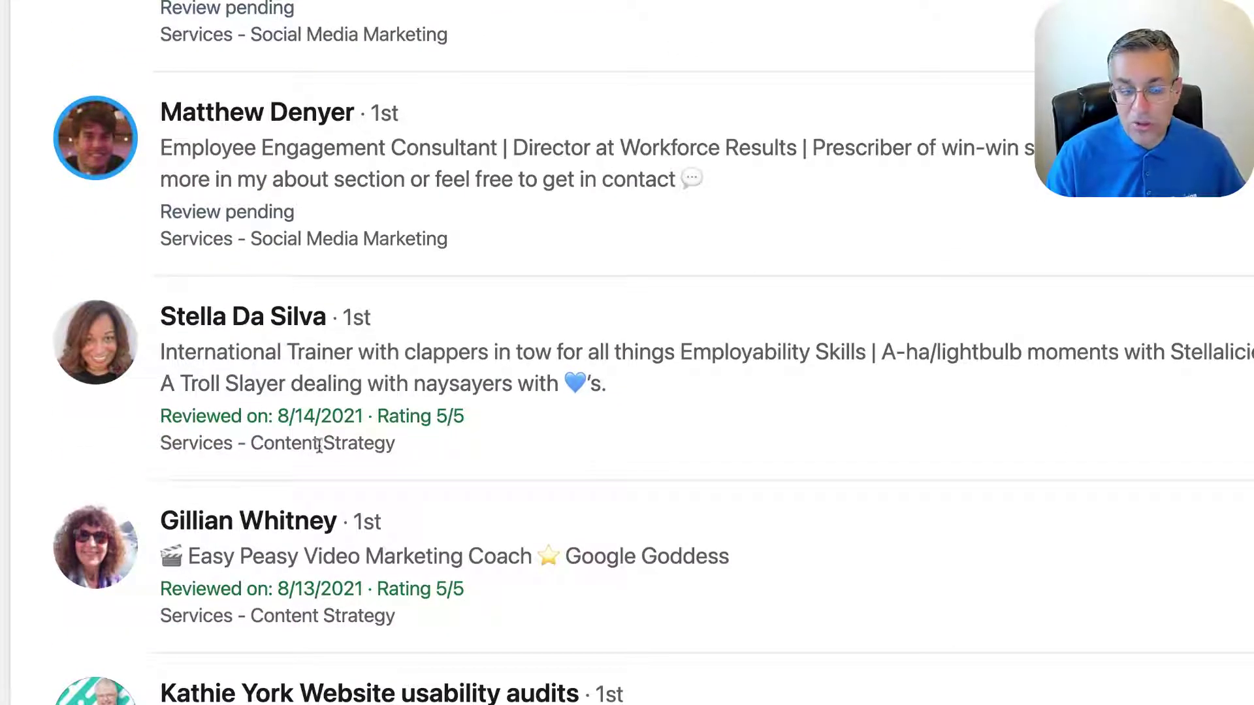
scroll(341, 444, "up", 15)
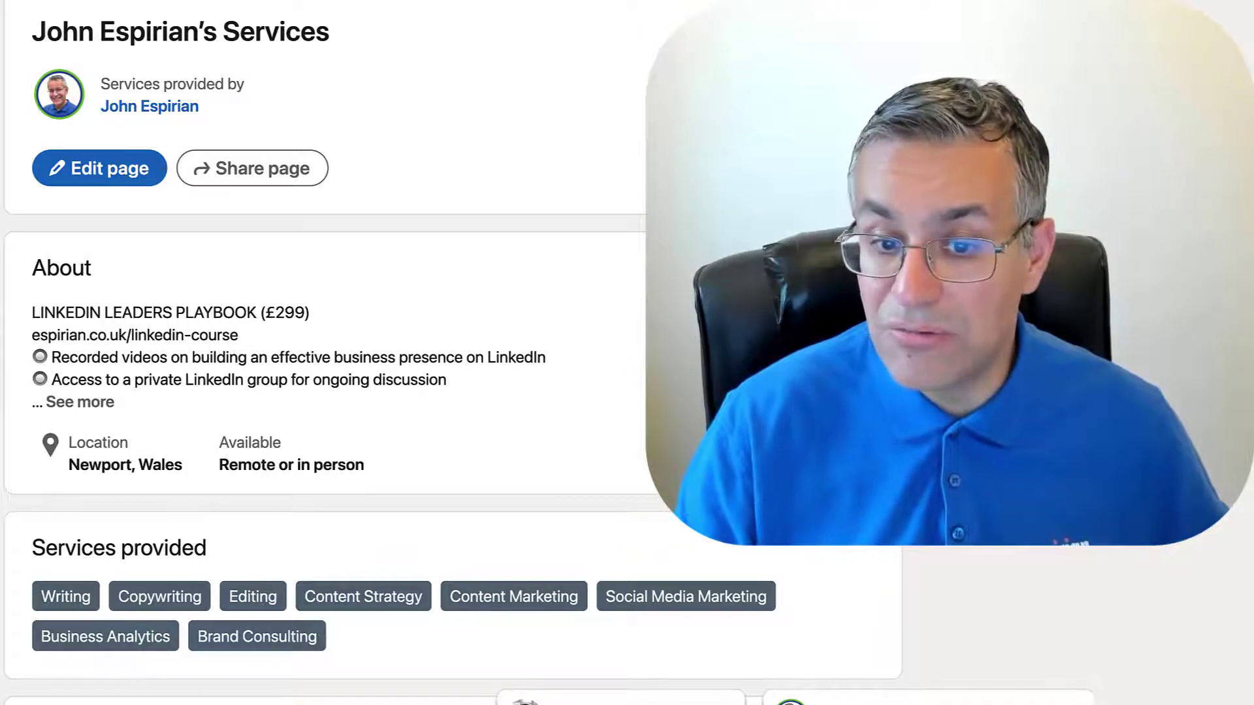
Step: Review the services page once more, from the About section and services provided through the client reviews
scroll(451, 353, "down", 10)
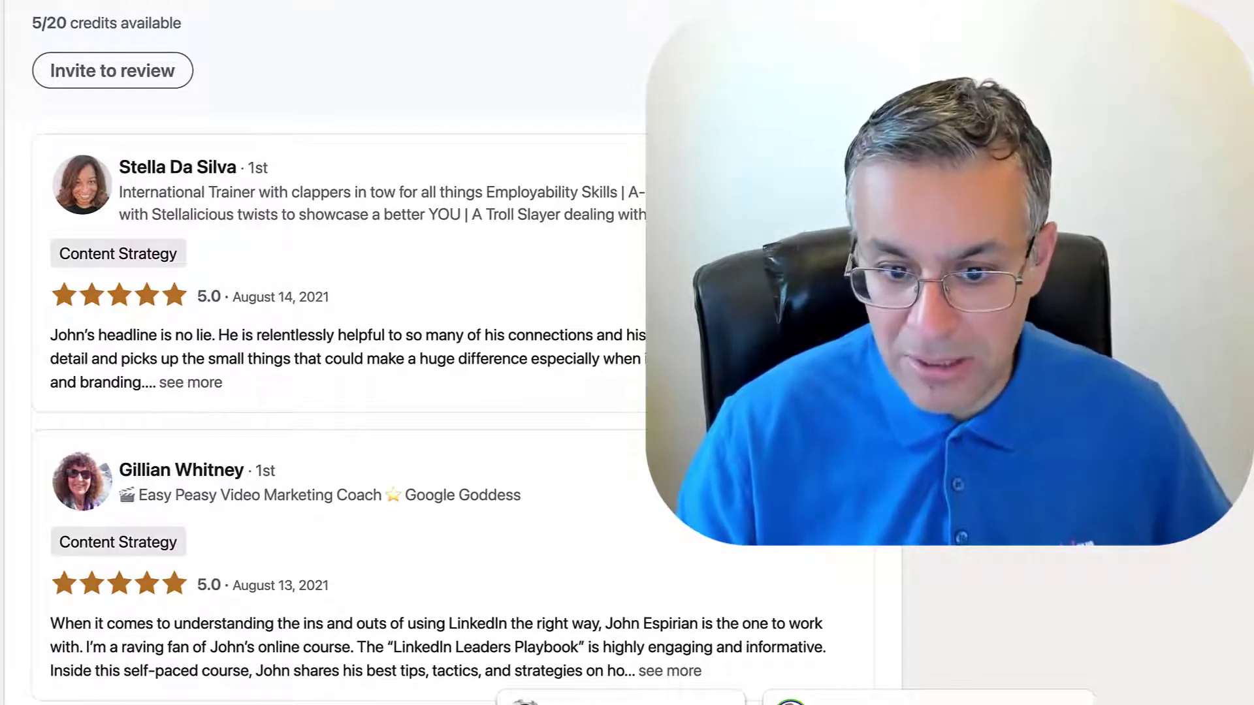
scroll(429, 353, "down", 5)
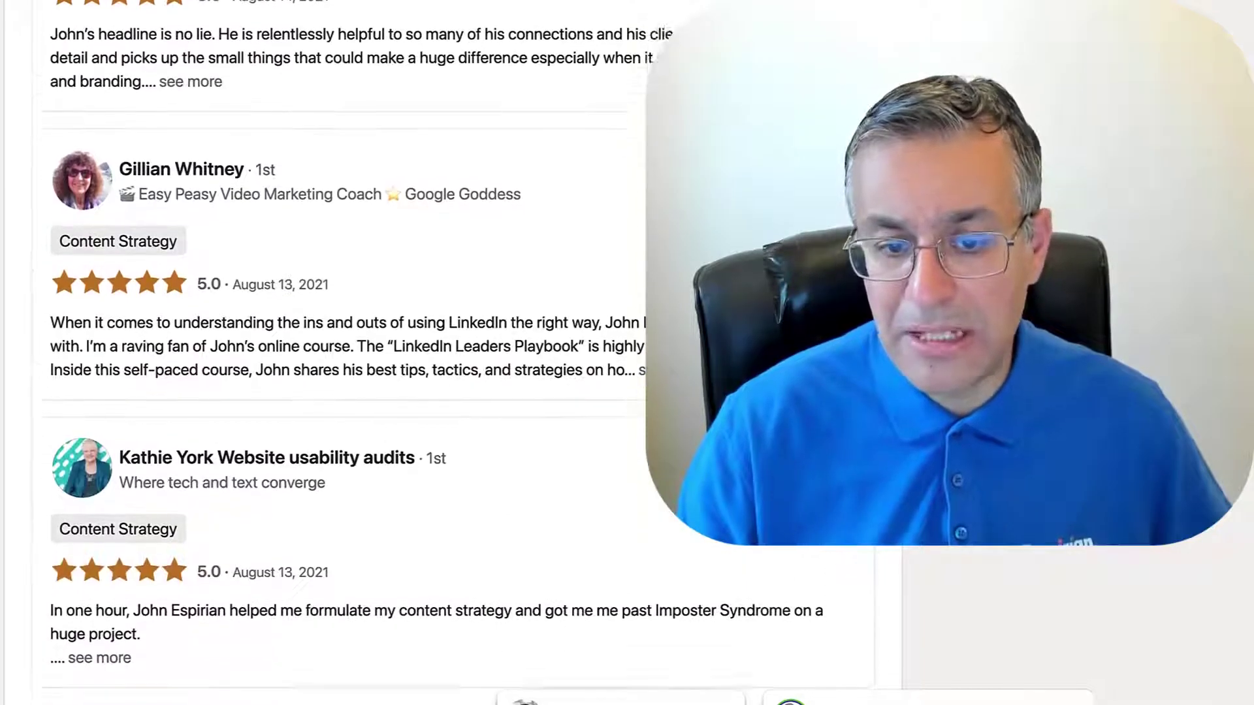
scroll(429, 353, "down", 4)
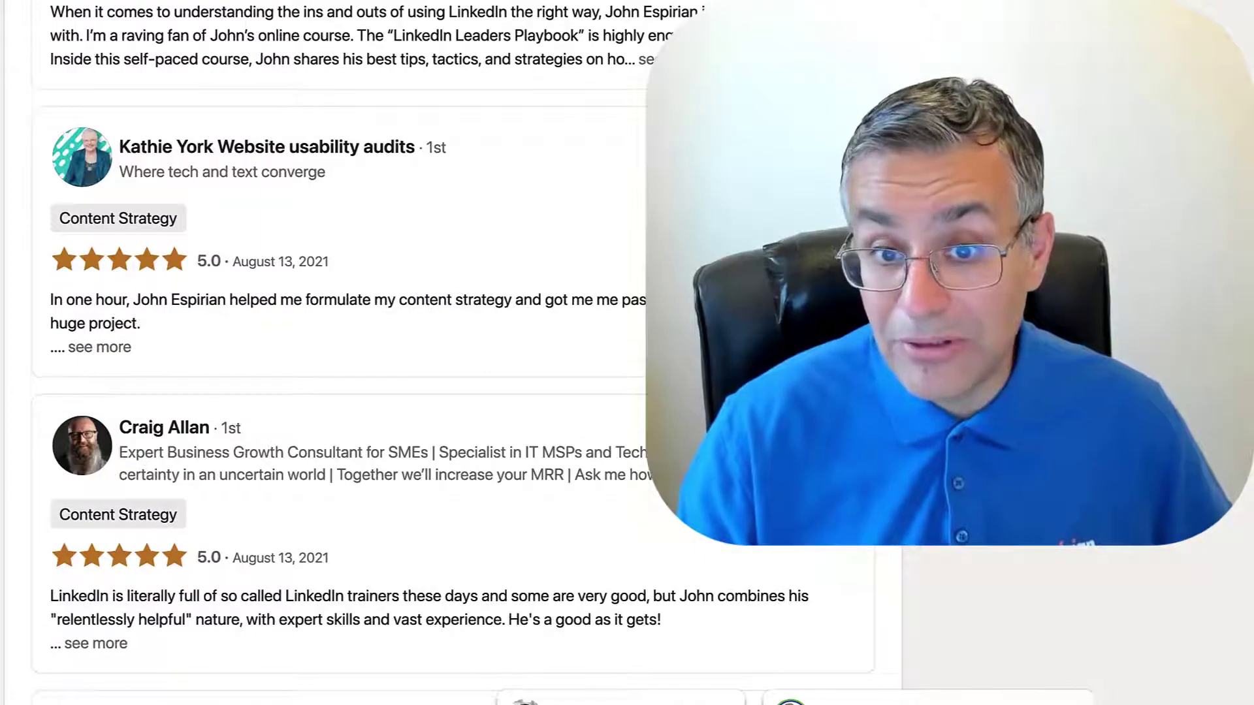
scroll(429, 353, "up", 2)
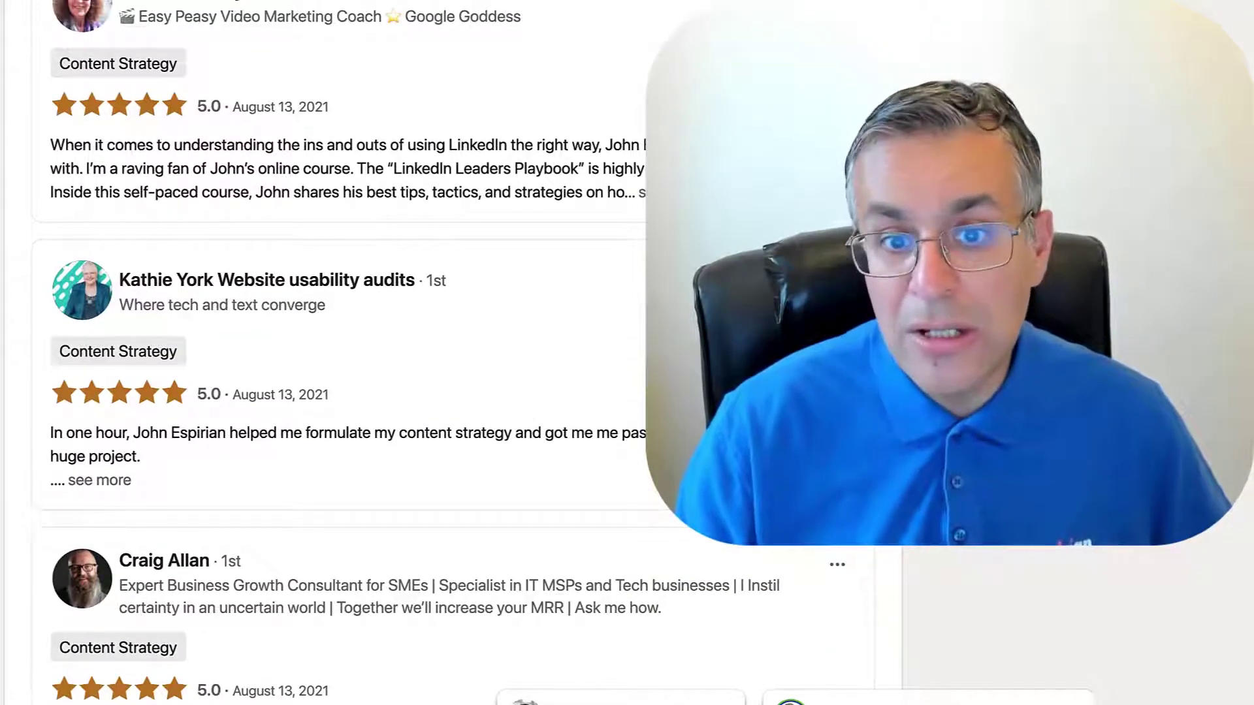
scroll(429, 352, "up", 20)
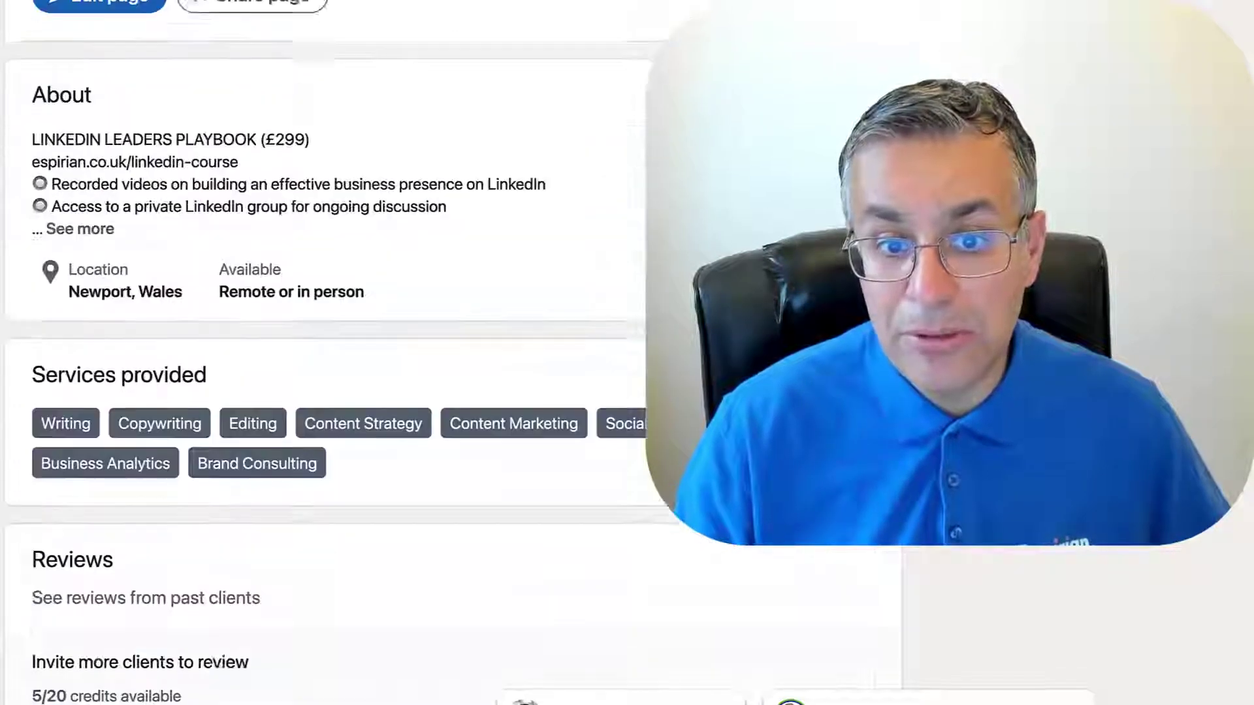